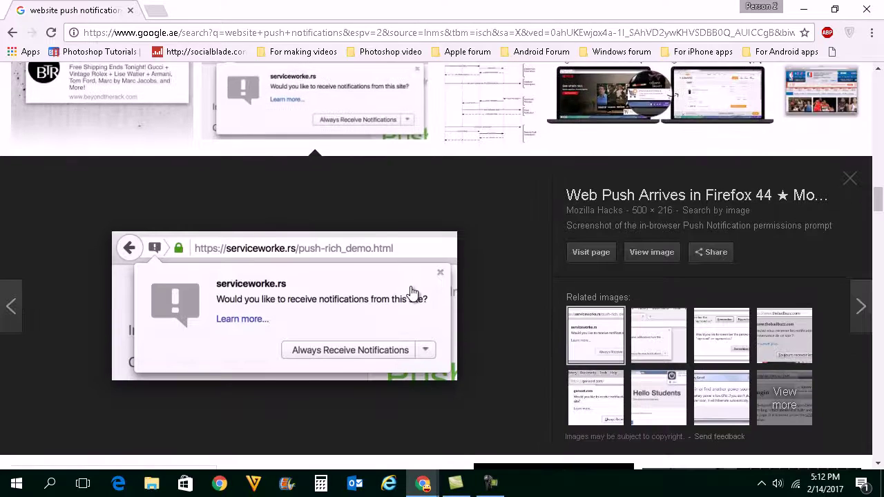
{"action": "scroll", "coordinate": [410, 293], "scroll_direction": "down", "scroll_amount": 1}
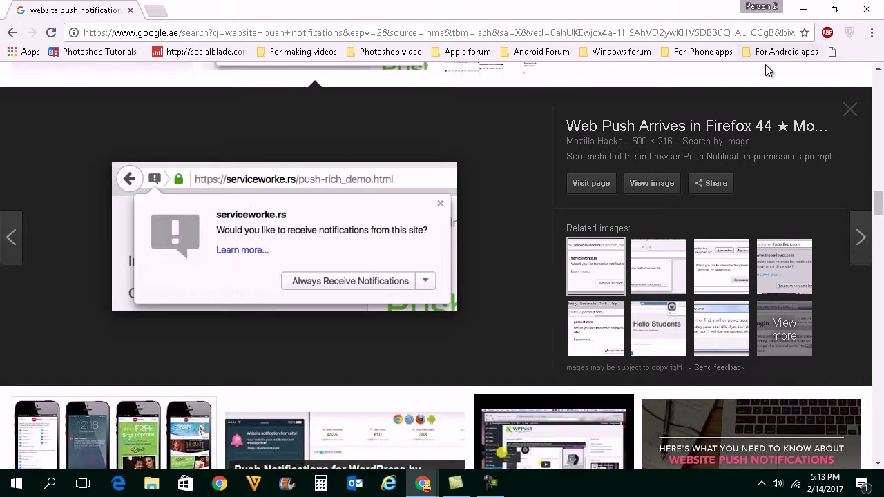
Open Chrome Settings in a new tab and expand the advanced settings to show Privacy.
{"action": "left_click", "coordinate": [872, 33]}
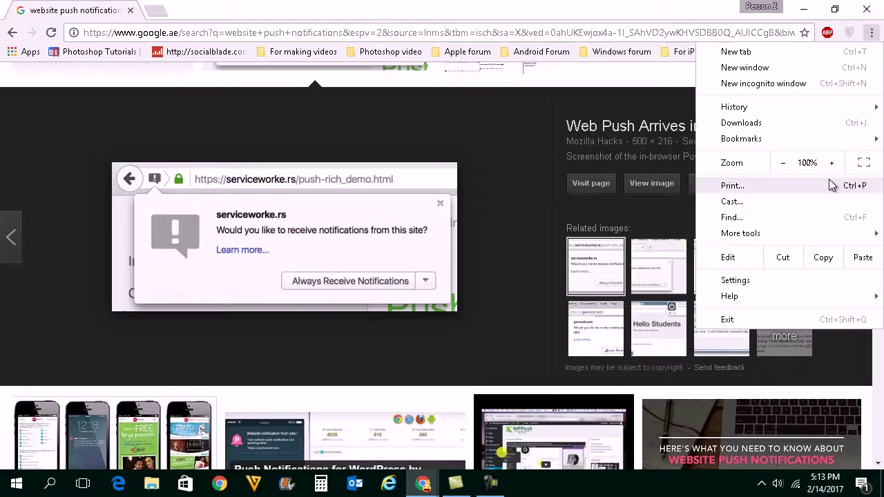
{"action": "left_click", "coordinate": [736, 280]}
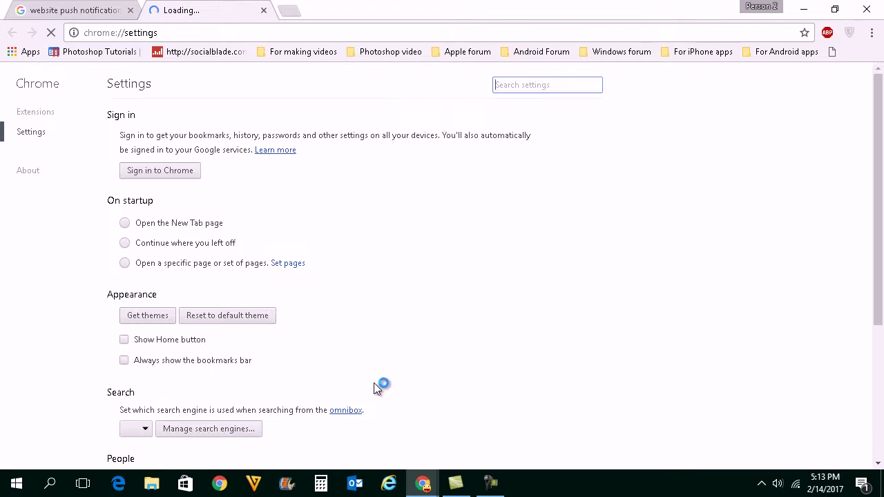
{"action": "scroll", "coordinate": [408, 392], "scroll_direction": "down", "scroll_amount": 3}
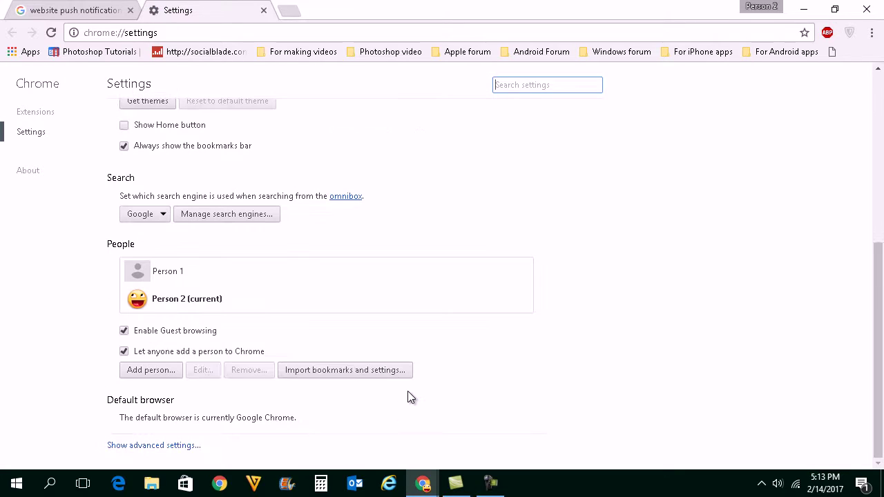
{"action": "left_click", "coordinate": [173, 447]}
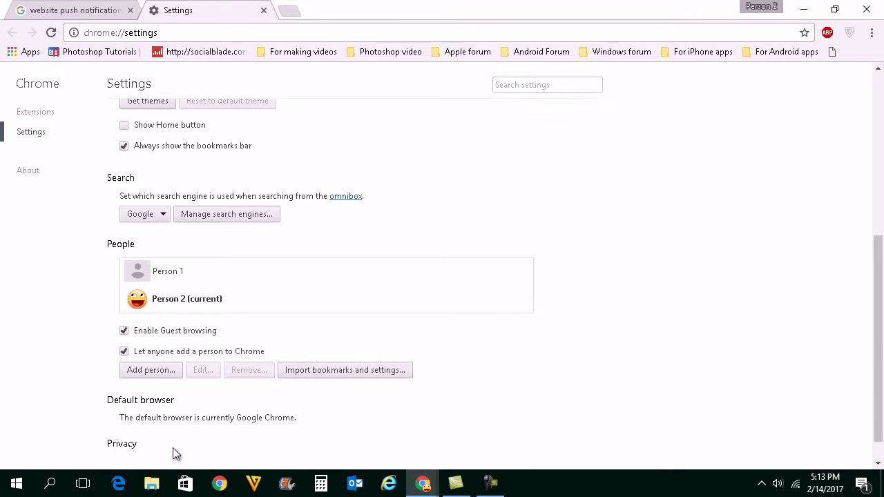
{"action": "scroll", "coordinate": [173, 448], "scroll_direction": "down", "scroll_amount": 2}
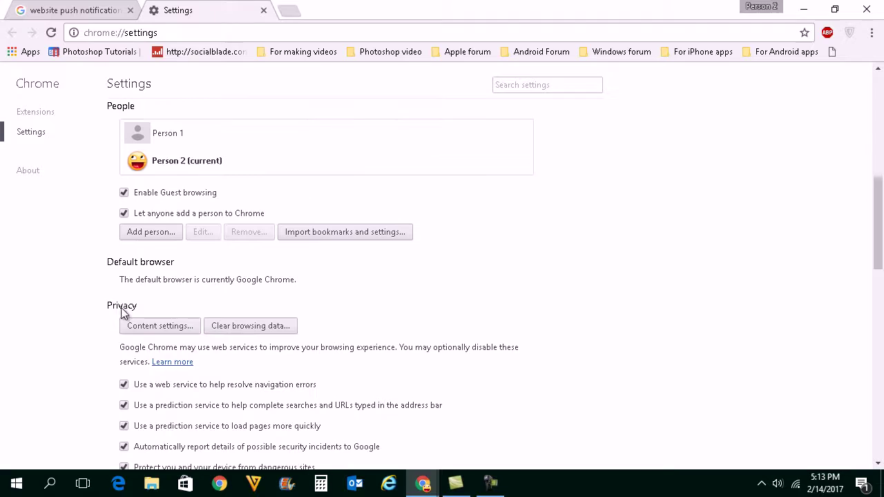
In Content settings, set Notifications to 'Do not allow any site to show notifications'.
{"action": "left_click", "coordinate": [154, 328]}
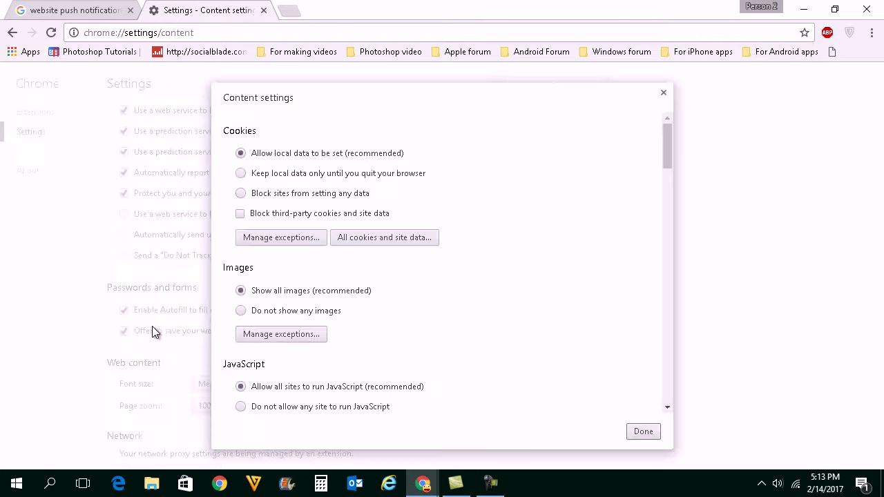
{"action": "scroll", "coordinate": [424, 356], "scroll_direction": "down", "scroll_amount": 3}
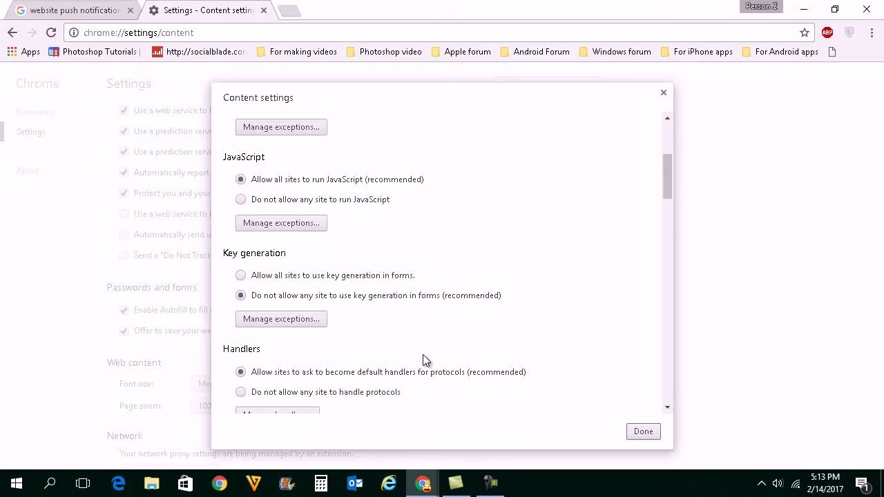
{"action": "scroll", "coordinate": [423, 356], "scroll_direction": "down", "scroll_amount": 2}
{"action": "scroll", "coordinate": [424, 355], "scroll_direction": "down", "scroll_amount": 2}
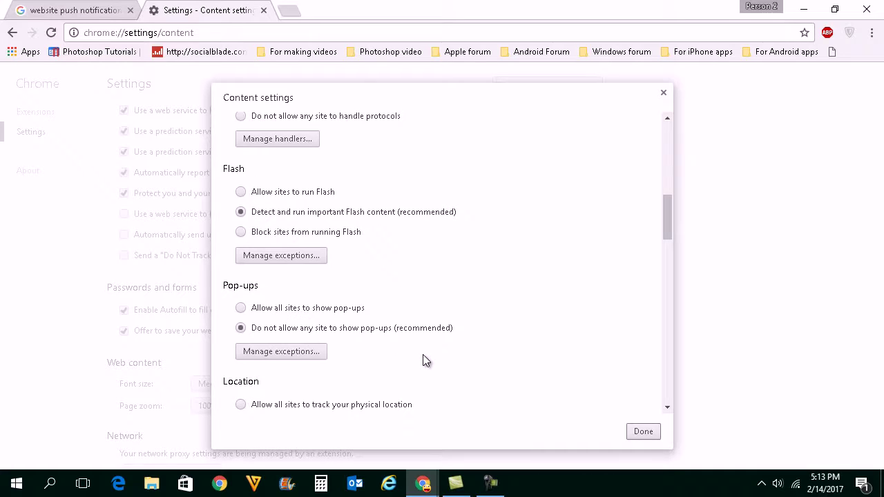
{"action": "scroll", "coordinate": [424, 359], "scroll_direction": "down", "scroll_amount": 1}
{"action": "scroll", "coordinate": [424, 359], "scroll_direction": "down", "scroll_amount": 1}
{"action": "scroll", "coordinate": [424, 359], "scroll_direction": "down", "scroll_amount": 1}
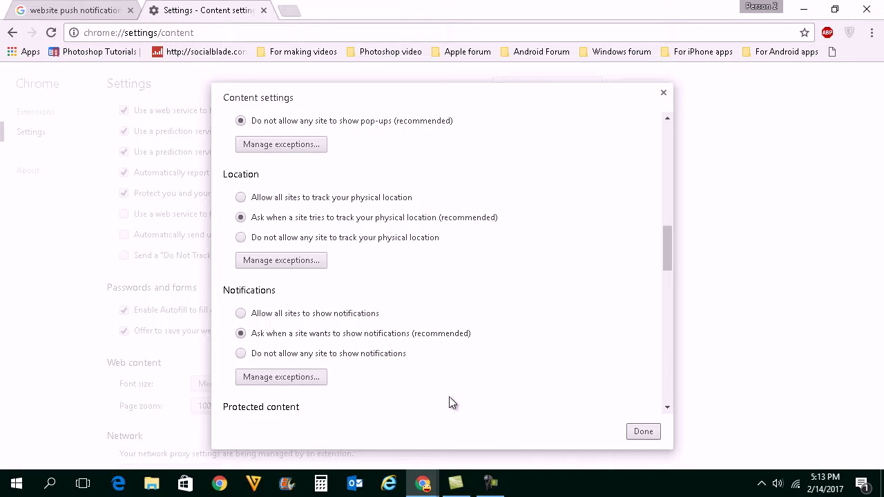
{"action": "left_click", "coordinate": [242, 356]}
{"action": "left_click", "coordinate": [268, 380]}
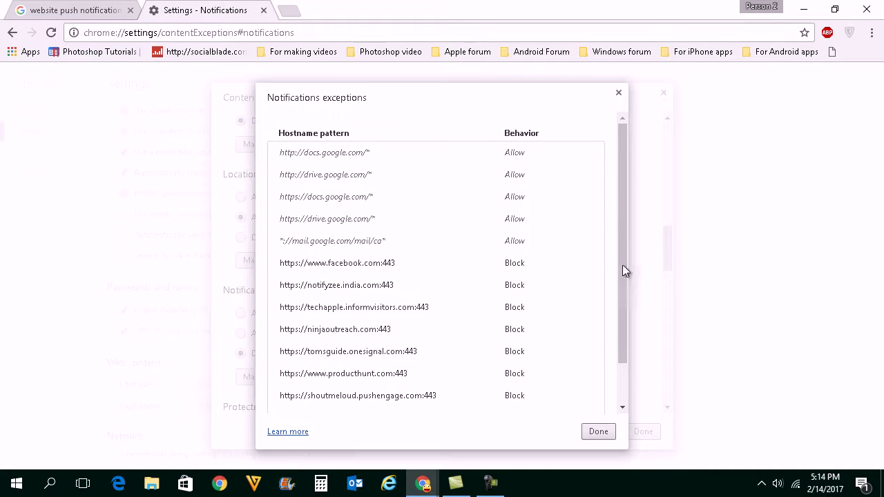
{"action": "left_click_drag", "start_coordinate": [620, 288], "coordinate": [618, 349]}
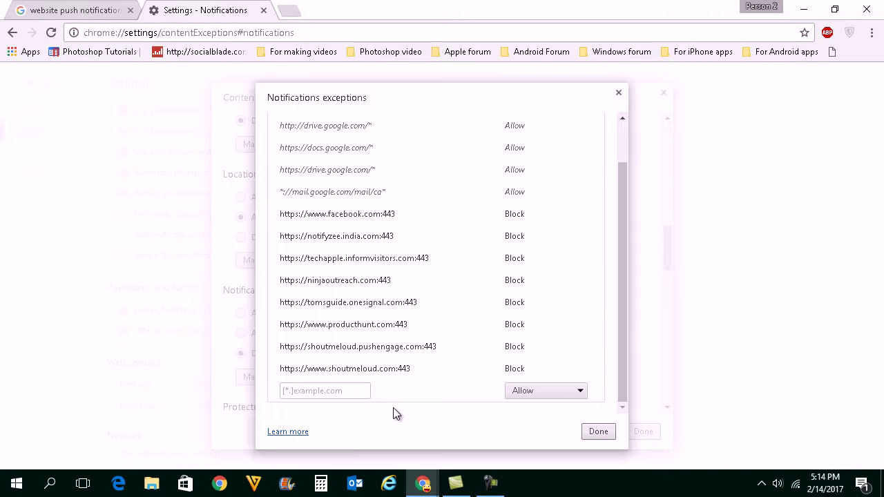
{"action": "left_click", "coordinate": [321, 392]}
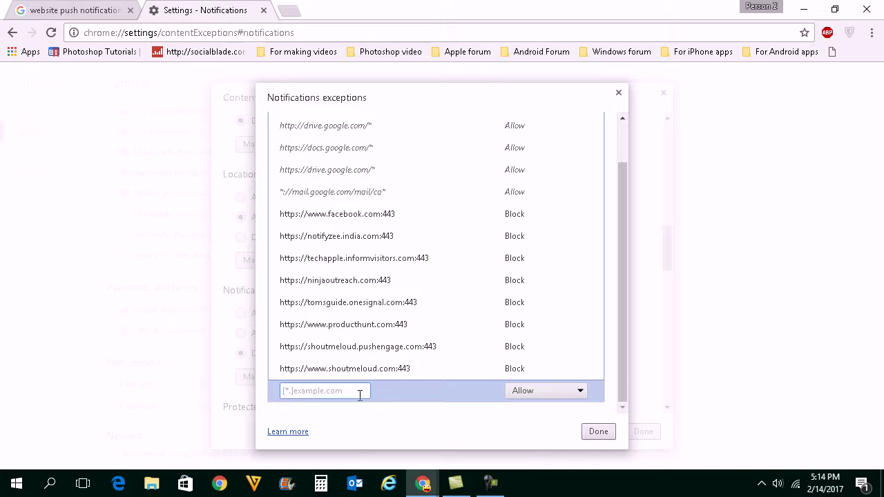
{"action": "type", "text": "www"}
{"action": "type", "text": ".fa"}
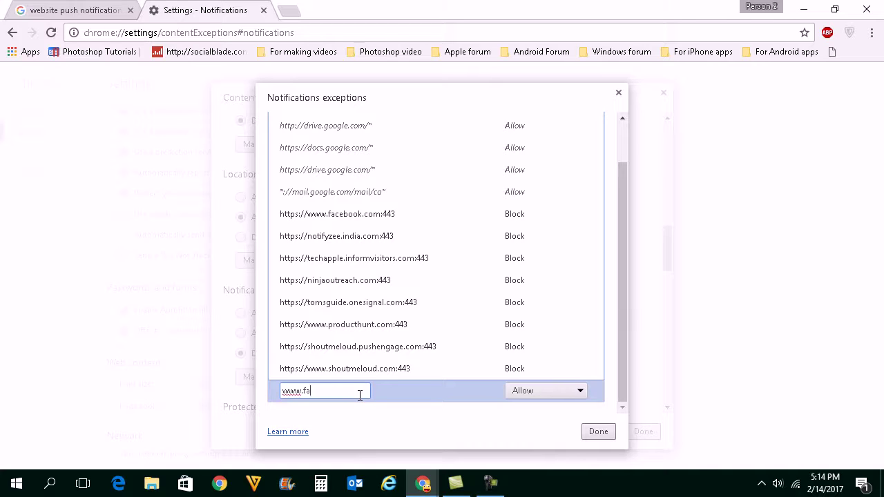
{"action": "type", "text": "cebook.c"}
{"action": "type", "text": "om"}
{"action": "left_click", "coordinate": [576, 392]}
{"action": "left_click", "coordinate": [540, 406]}
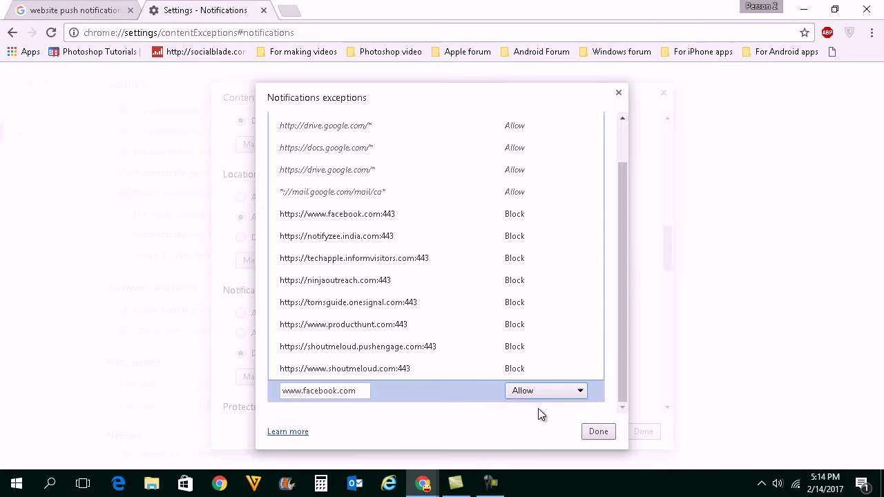
{"action": "left_click", "coordinate": [597, 435]}
{"action": "left_click", "coordinate": [596, 435]}
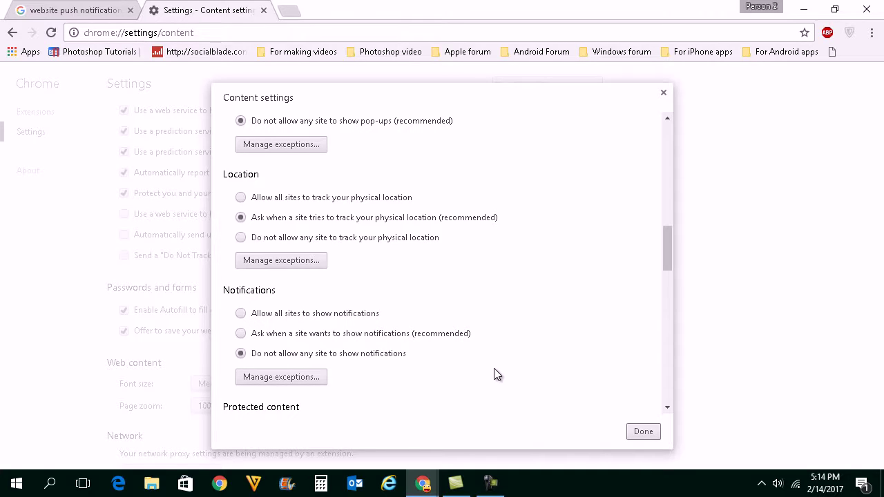
Switch Notifications to 'Allow all sites to show notifications' and close Content settings.
{"action": "left_click", "coordinate": [241, 314]}
{"action": "left_click", "coordinate": [642, 432]}
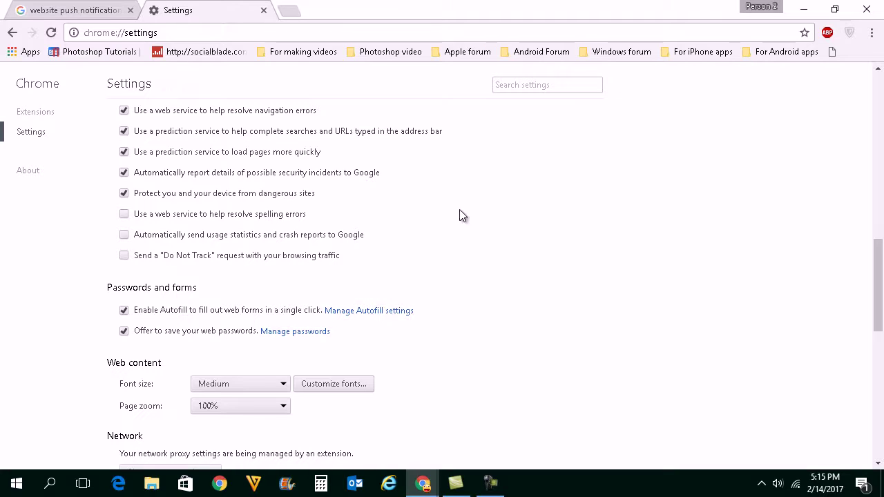
Return to the Google Images 'website push notification' tab.
{"action": "left_click", "coordinate": [81, 9]}
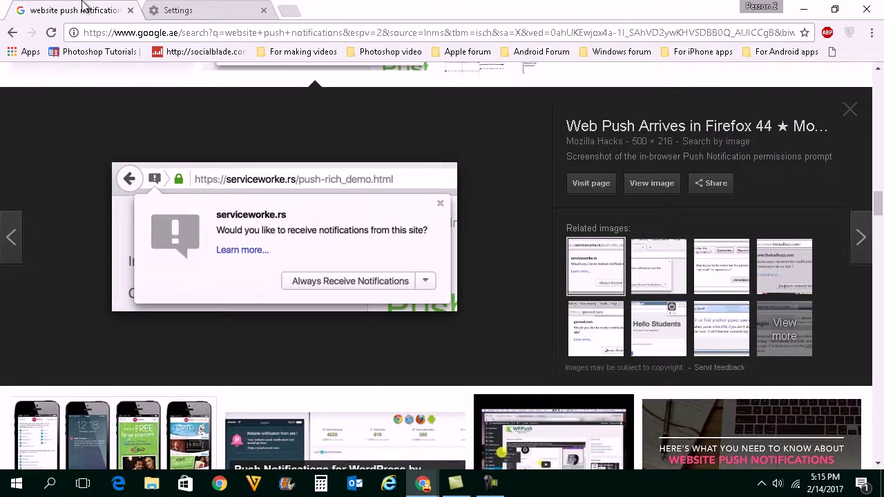